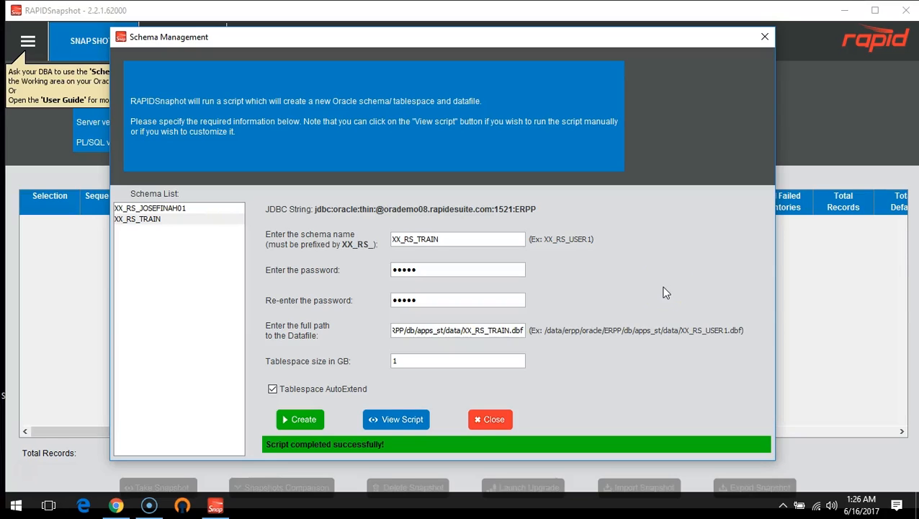
Step: Close the Schema Management window and dismiss the help tip on the Snapshots page
click(490, 420)
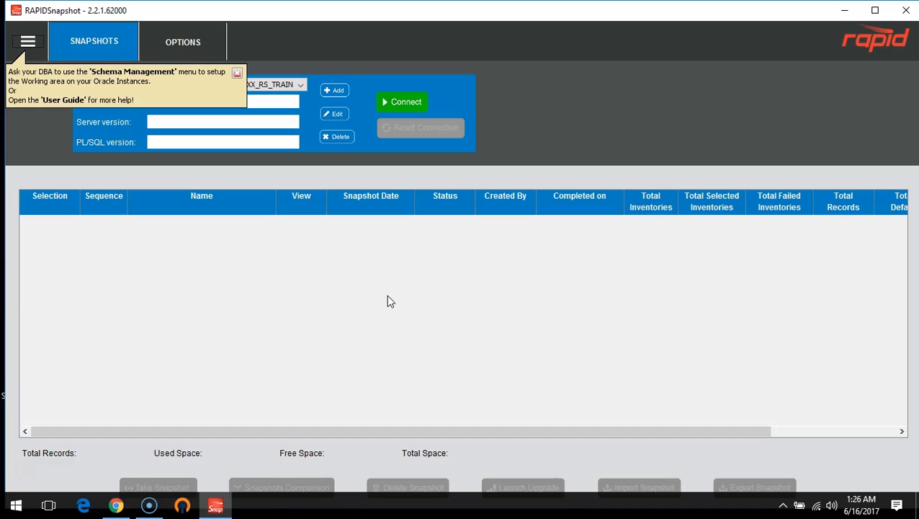
click(237, 73)
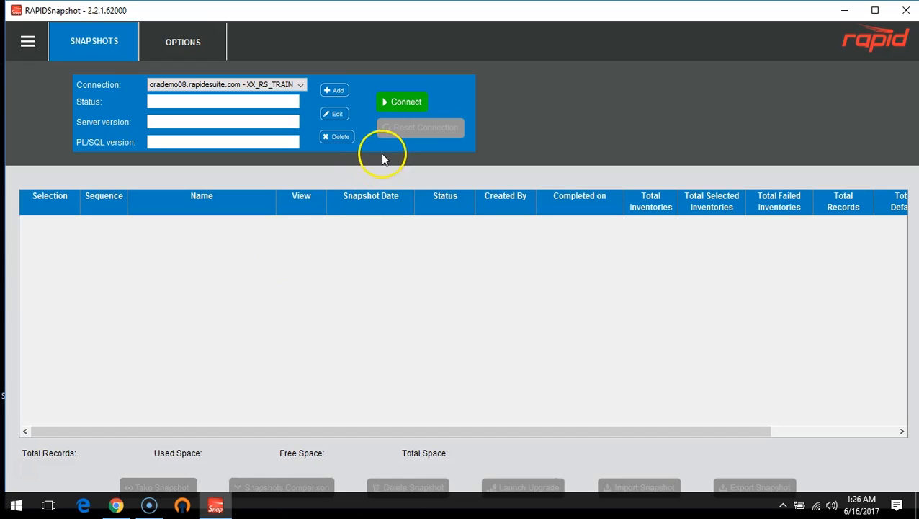
Step: Add a database connection named RSTRAIN with host orademo08.rapidesuite.com, port 1521 and SID ERPP
click(330, 91)
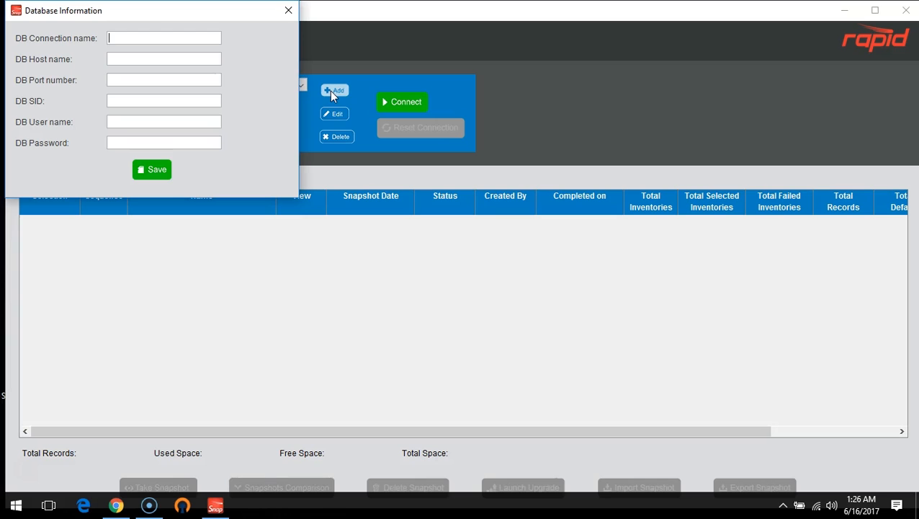
drag(199, 12, 403, 168)
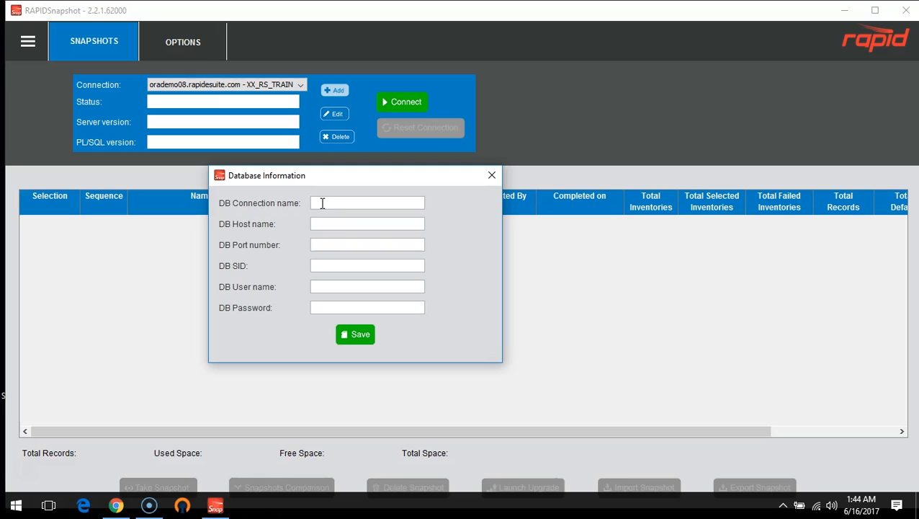
text(RSTRAIN)
click(319, 224)
text(orademo08.rapidesuite.com)
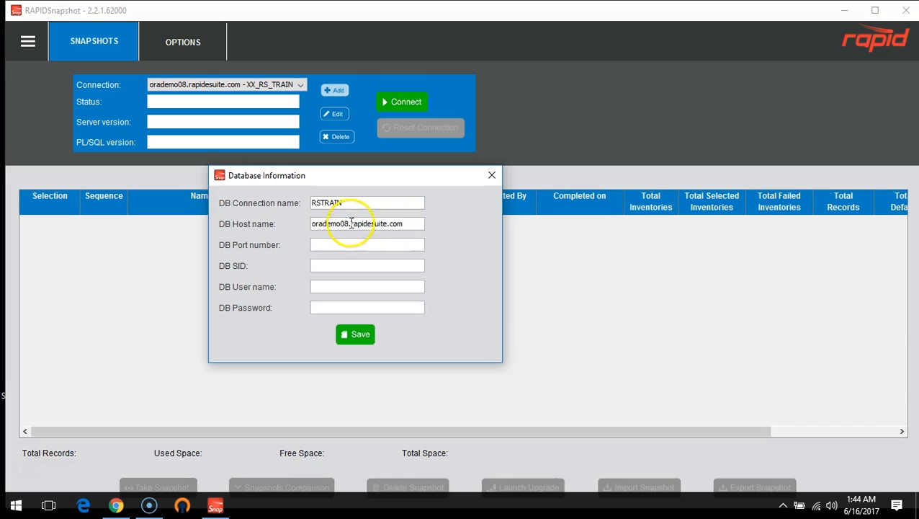
click(322, 245)
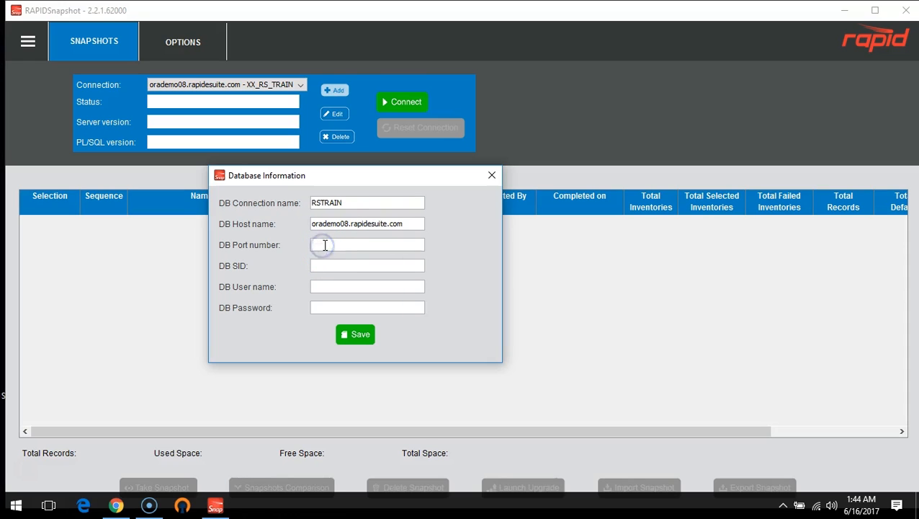
text(1521)
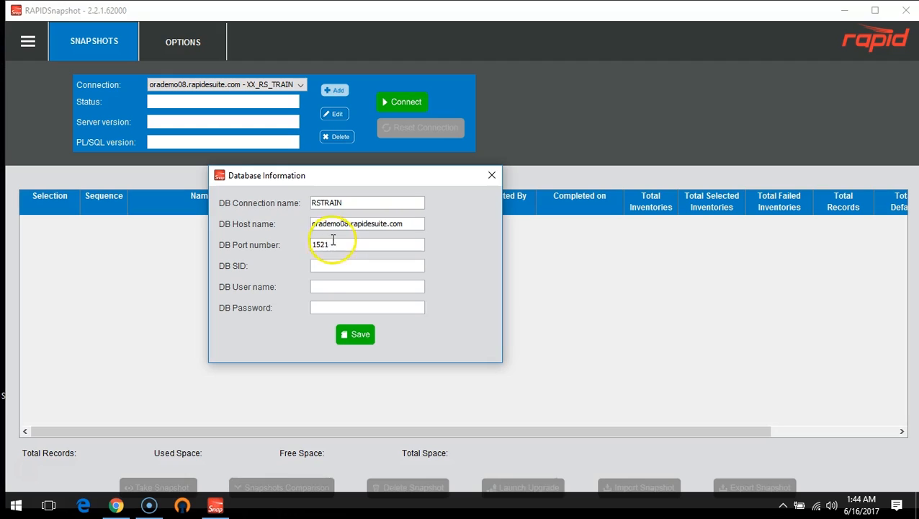
click(328, 264)
text(ERPP)
Step: Set the connection's DB user name to XX_RS_TRAIN, enter the DB password and save the connection
click(366, 293)
click(332, 286)
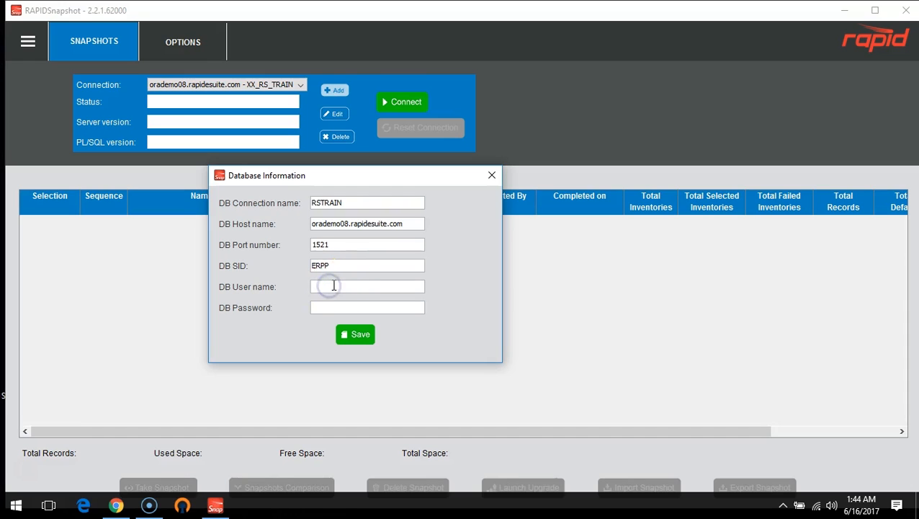
text(XX_RS_TR)
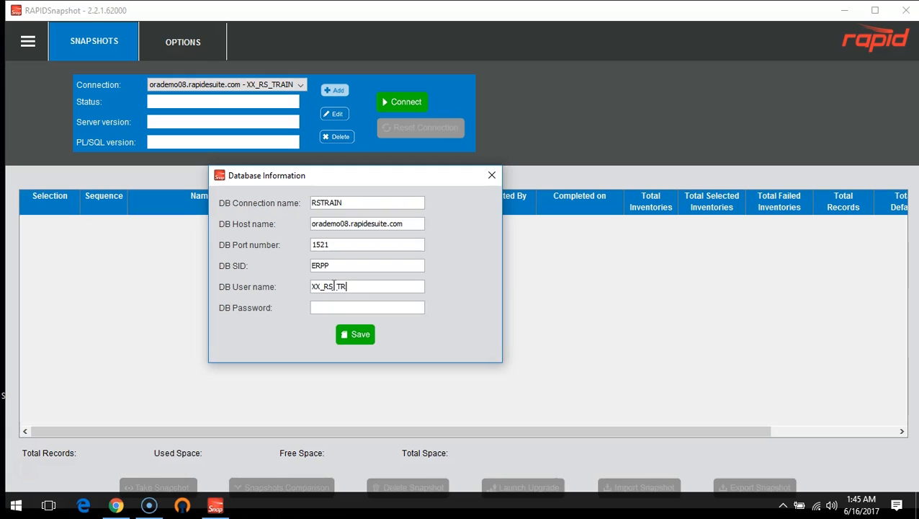
text(AIN)
click(349, 304)
click(329, 310)
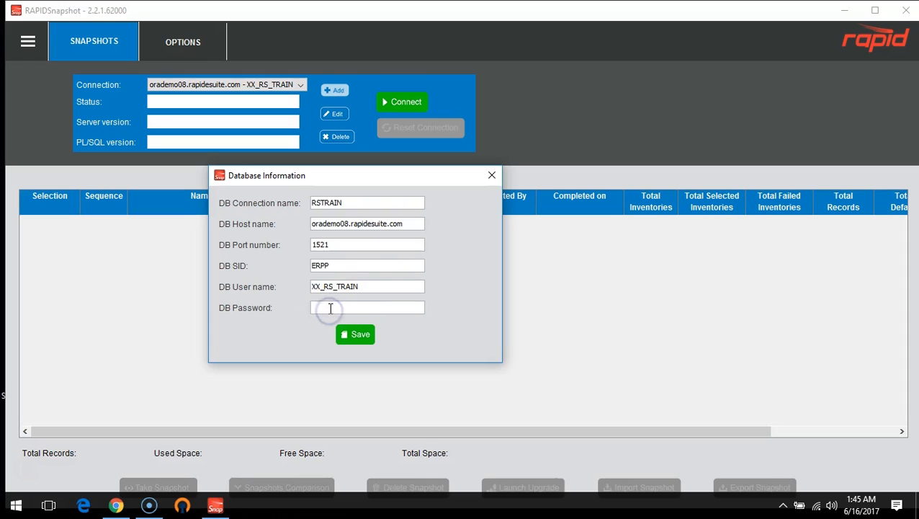
click(340, 307)
text(*****)
click(358, 271)
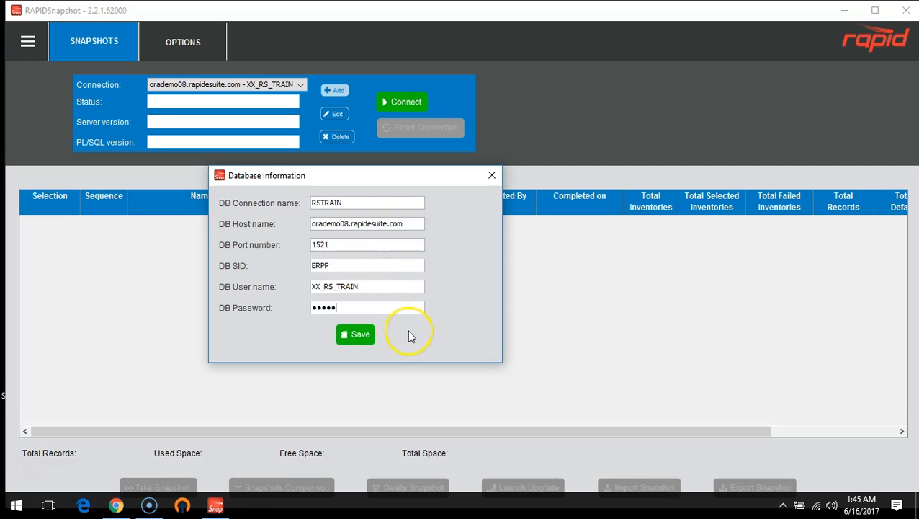
click(360, 340)
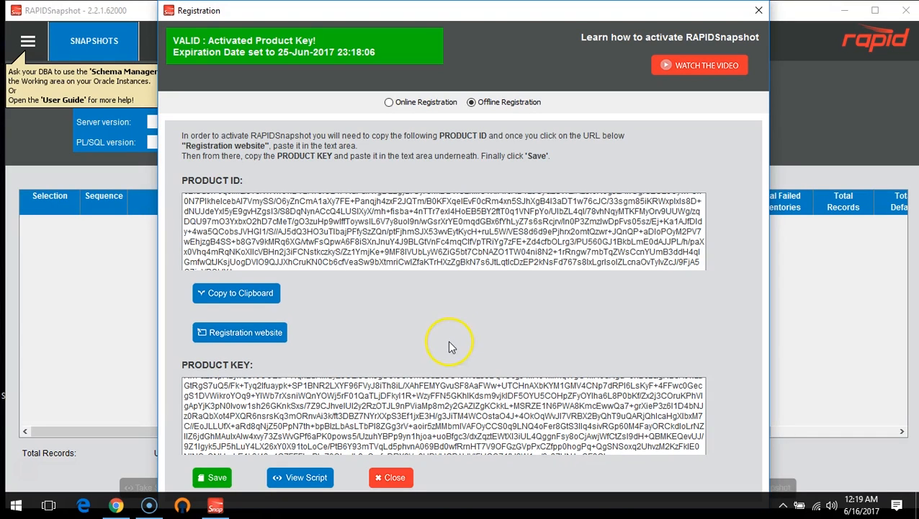
Step: Close the Registration window and dismiss both help tips in the Schema creation window
click(395, 479)
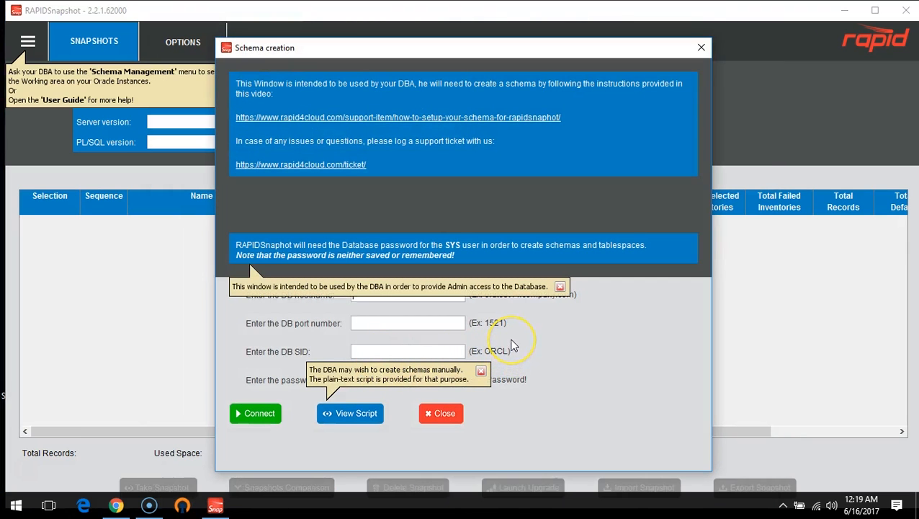
click(514, 335)
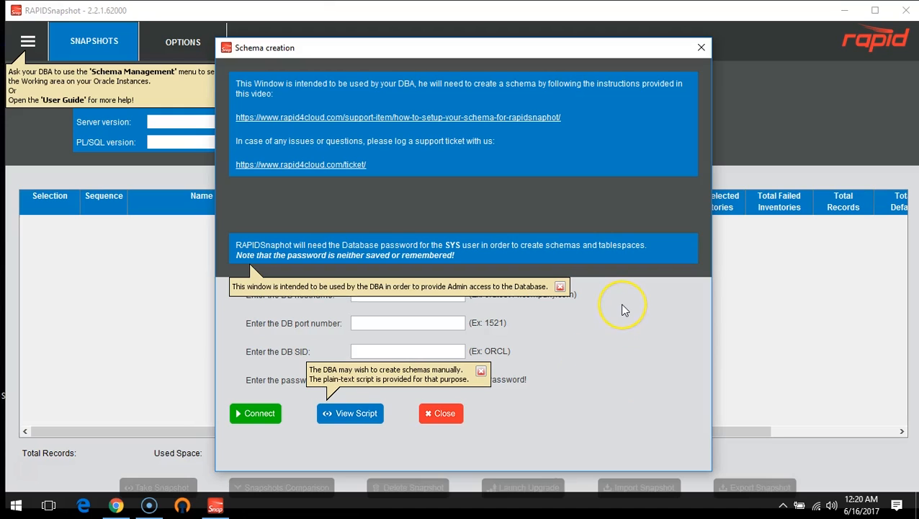
click(561, 287)
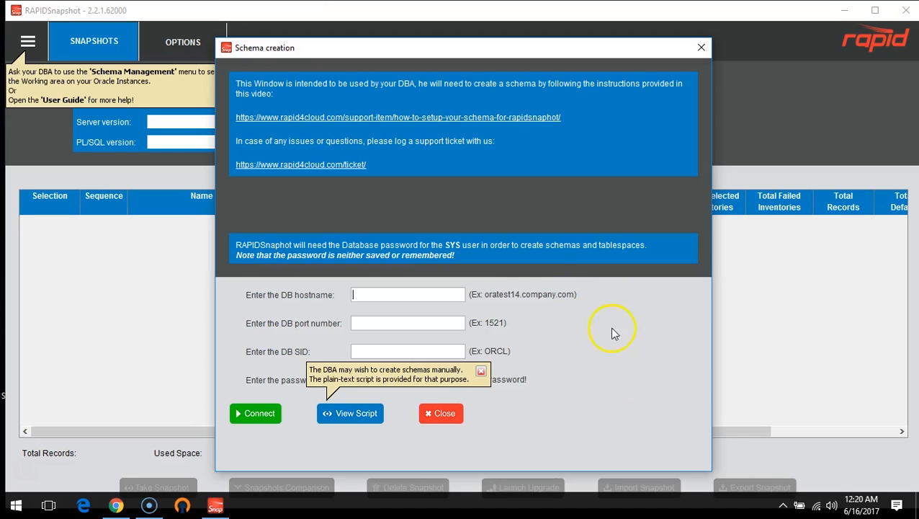
click(482, 371)
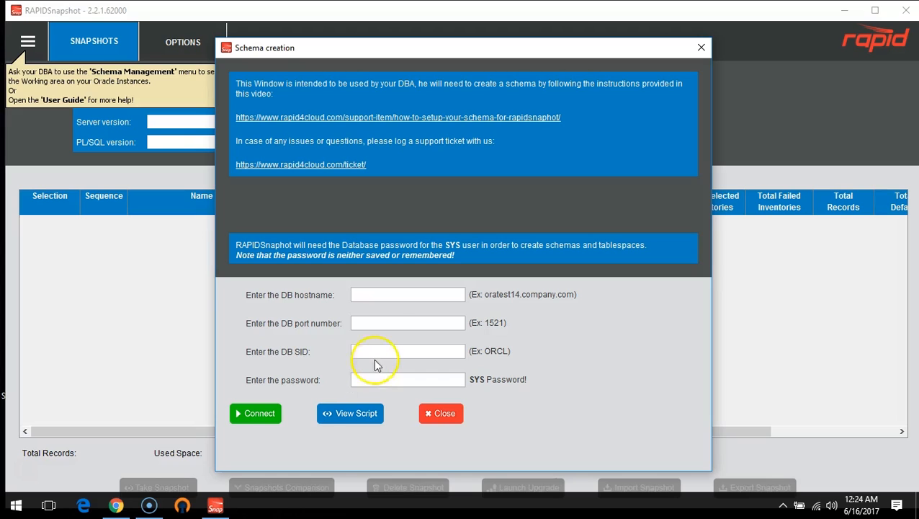
Step: Enter the DB hostname orademo08.rapidesuite.com, port number 1521 and SID ERPP for schema creation
click(361, 295)
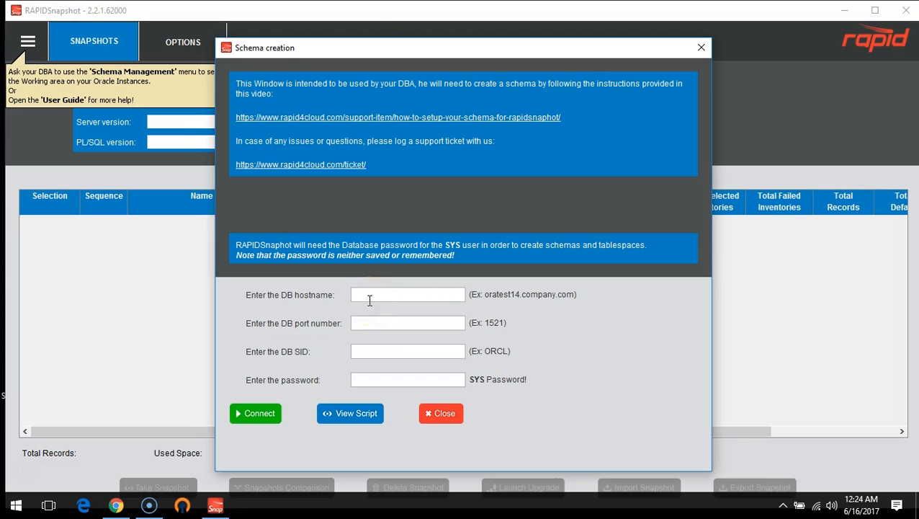
text(or)
text(acle)
text(mo0)
text(8.)
text(rap)
text(idesui)
text(te.com)
click(365, 322)
text(1521)
click(360, 349)
text(EBPP)
click(361, 353)
Step: Enter the SYS password and connect to the database
click(360, 378)
text(•••••)
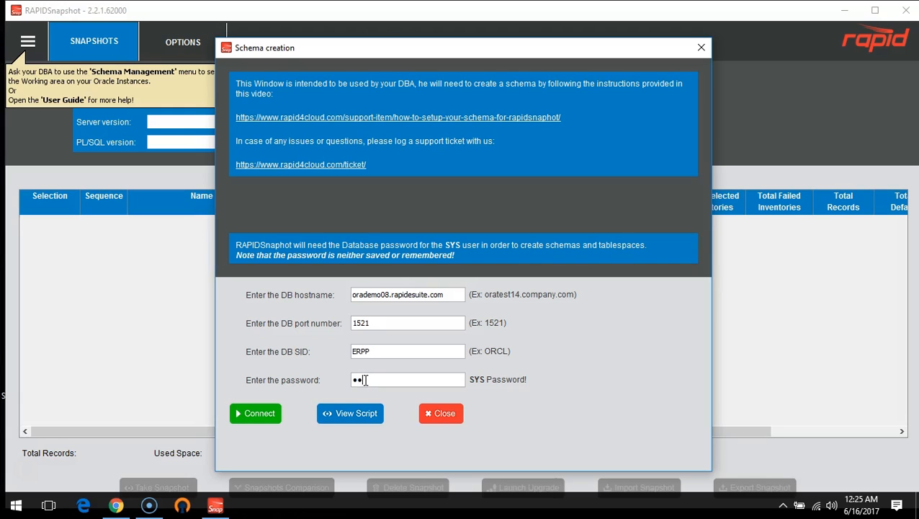
key(BackSpace)
key(BackSpace)
key(BackSpace)
key(BackSpace)
key(BackSpace)
text(•••••••)
click(276, 421)
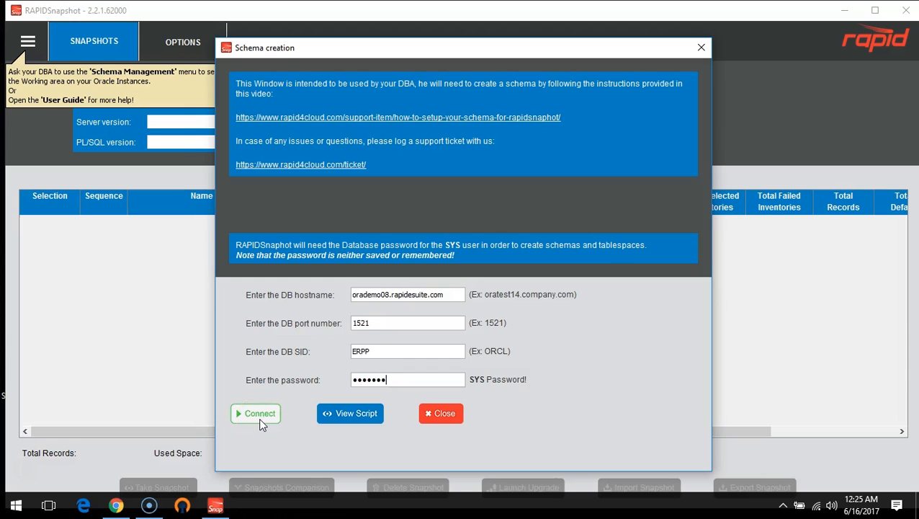
click(256, 415)
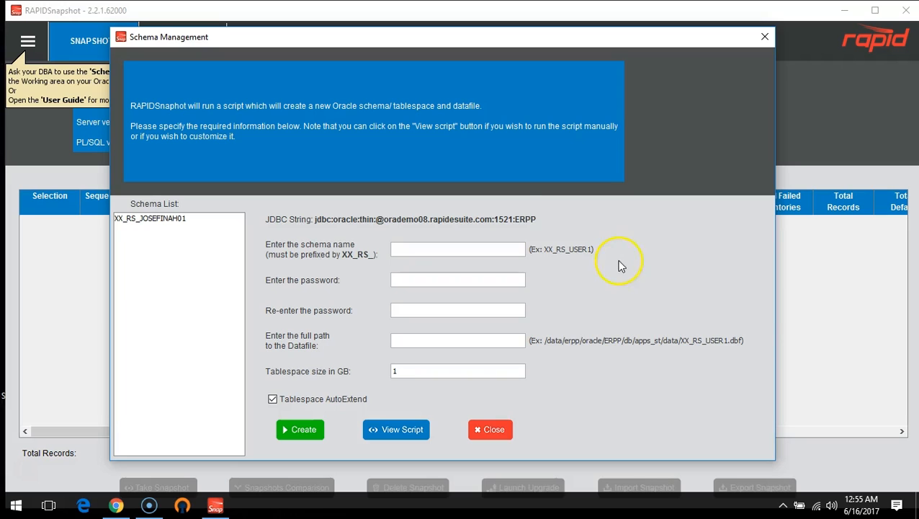
Step: Name the new schema XX_RS_TRAIN and enter its password in both password fields
click(403, 250)
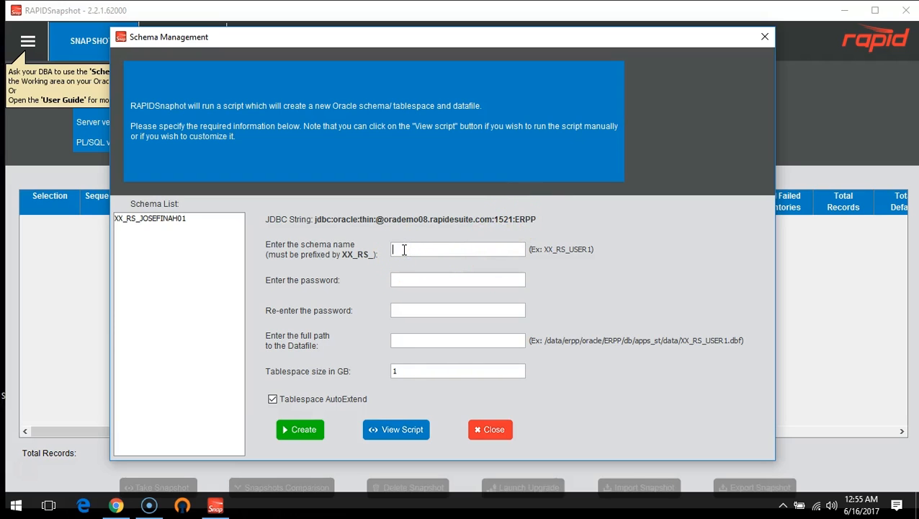
text(XX_RS_)
click(456, 244)
text(TRAIN)
click(404, 281)
click(405, 274)
text(•••••)
click(411, 308)
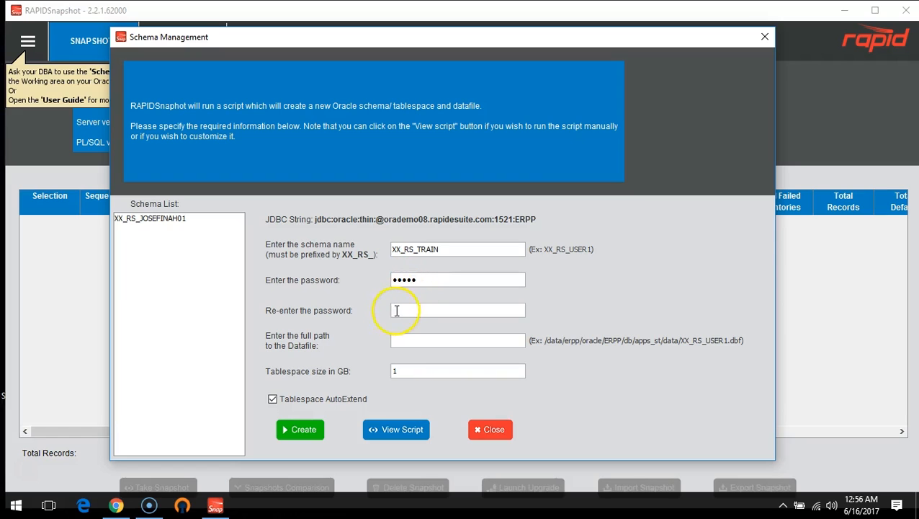
text(•••••)
Step: Set the full datafile path to /data/erpp/oracle/ERPP/db/apps_st/data/XX_RS_TRAIN.dbf
click(400, 340)
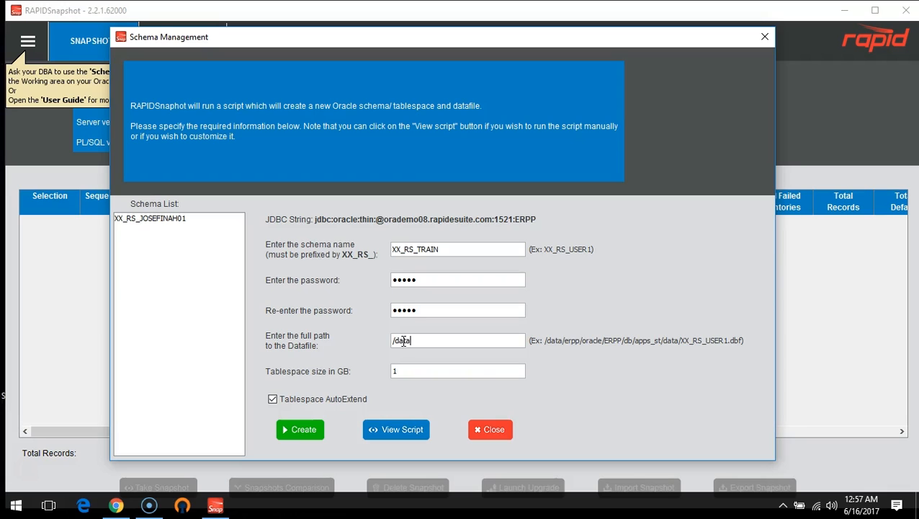
text(/data/erpp)
text(/oracle/ERPP/db)
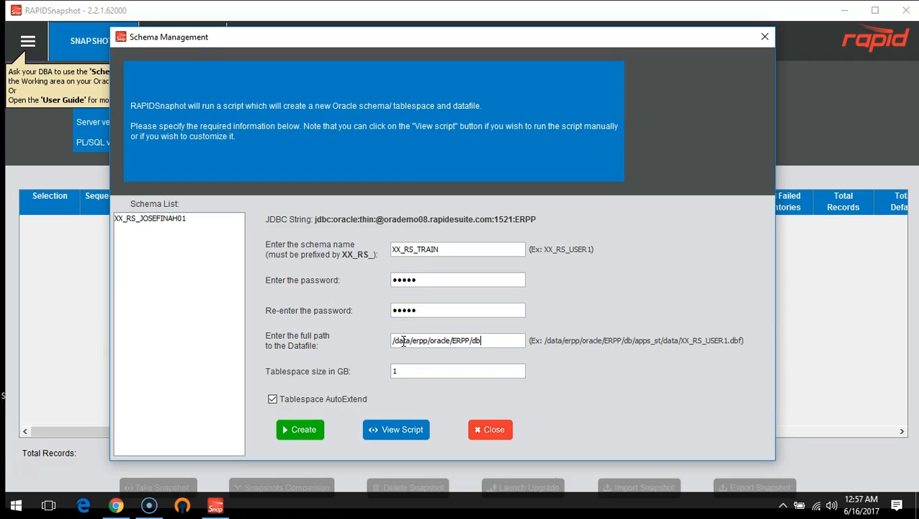
text(/app)
text(s_st/data)
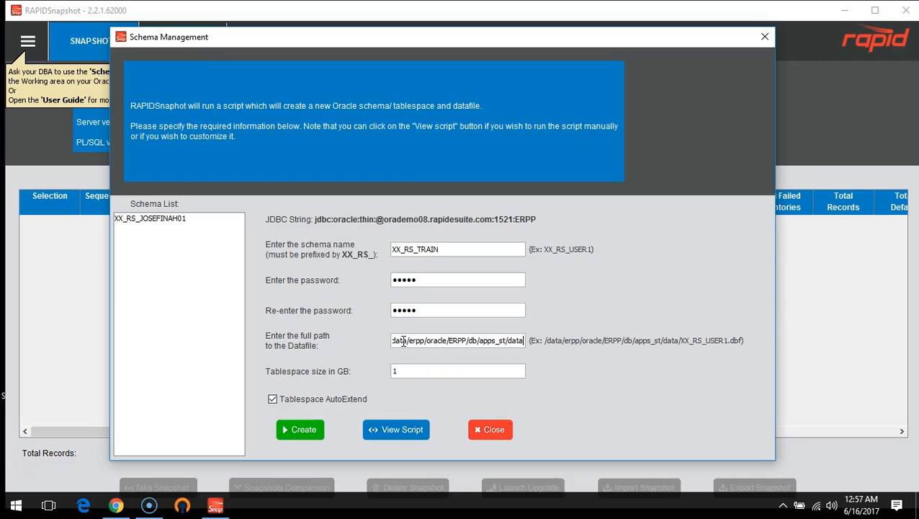
text(/)
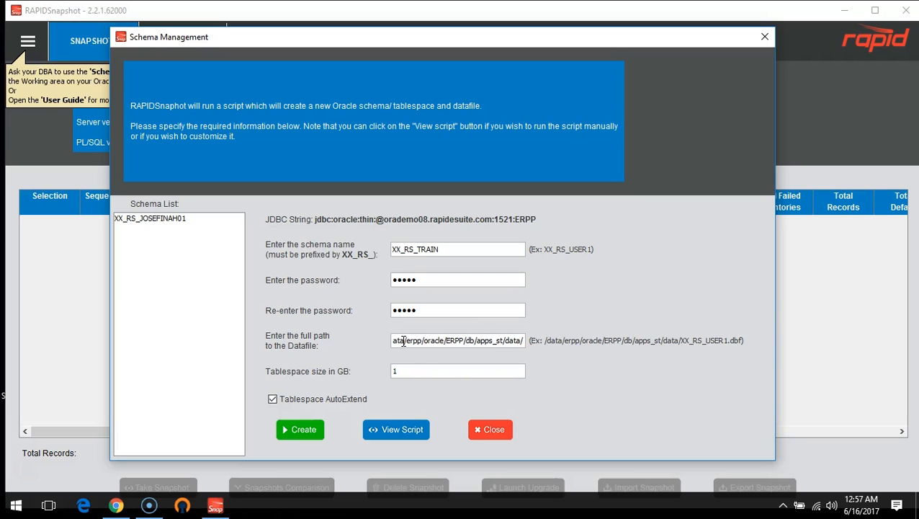
text(XX)
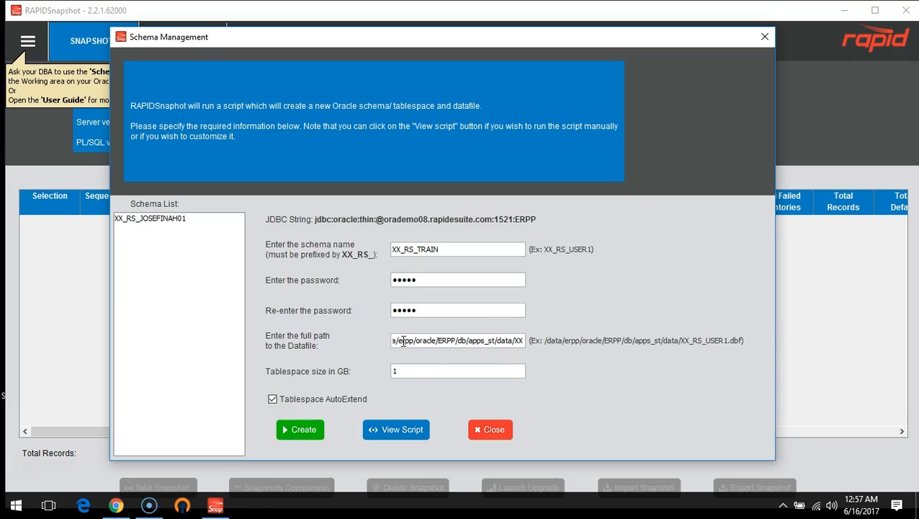
text(_R)
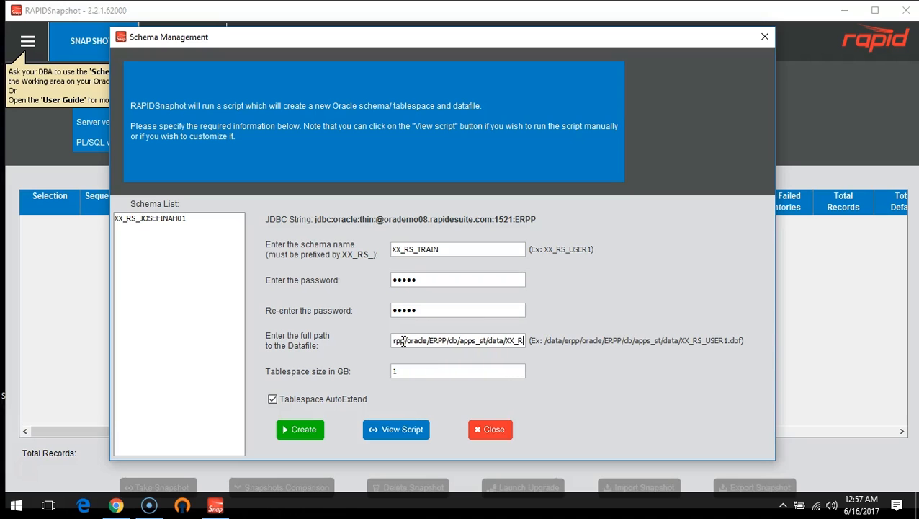
text(S_)
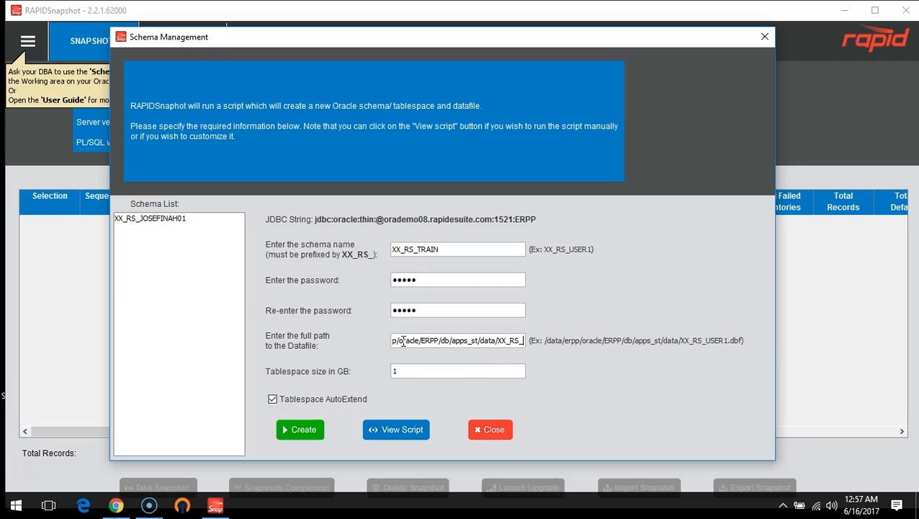
text(TRAIN)
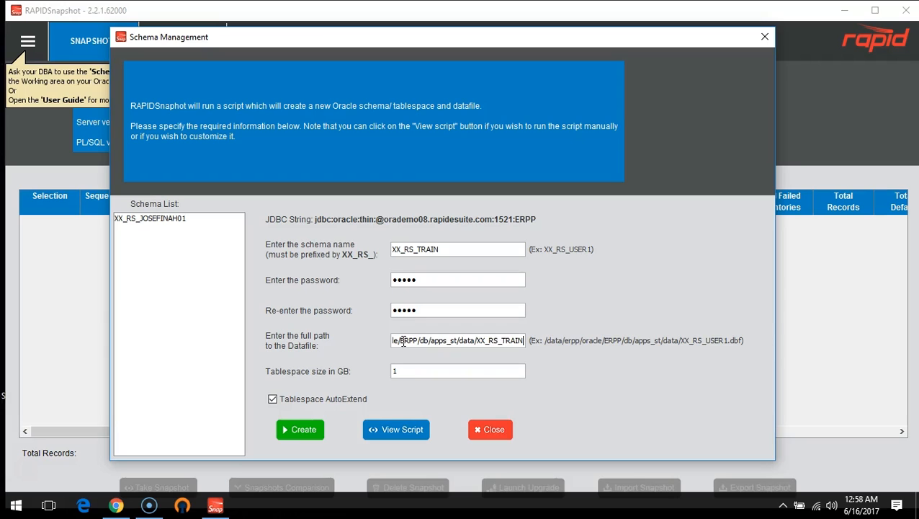
text(.dbf)
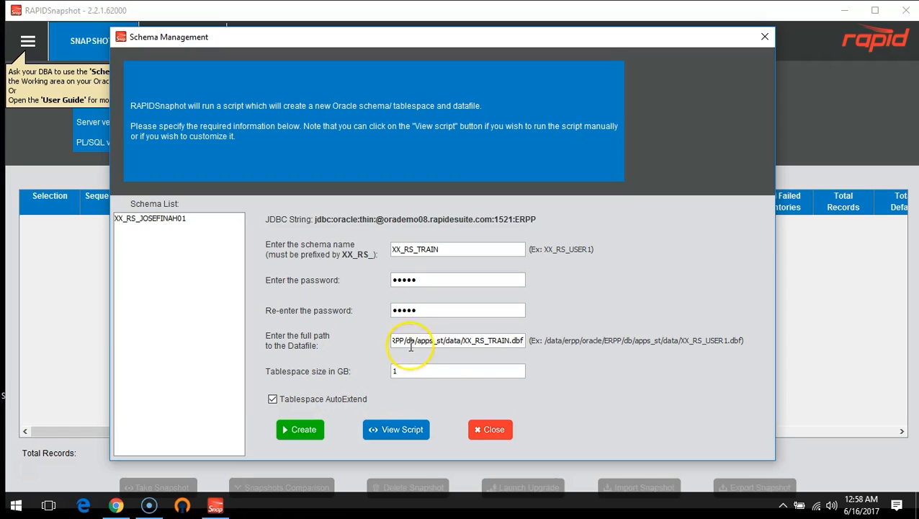
Step: Review the full datafile path from its beginning to its end
drag(414, 342, 375, 339)
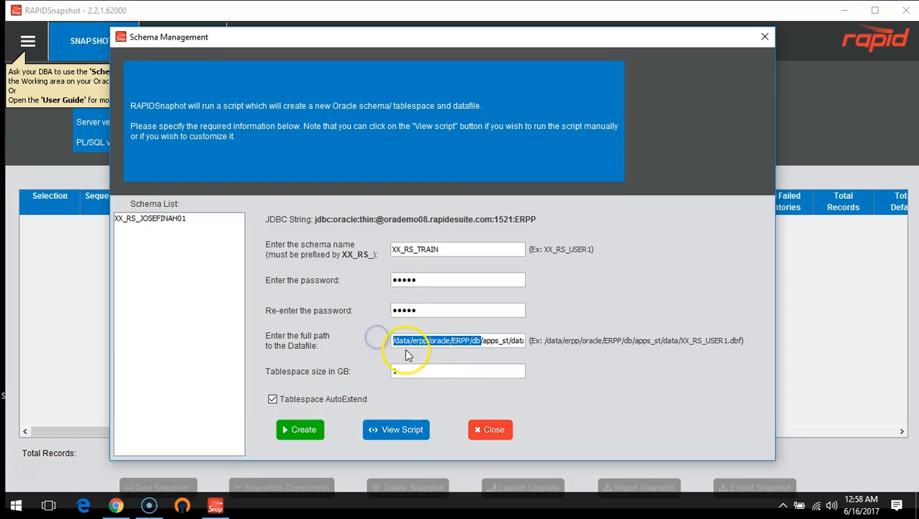
click(404, 343)
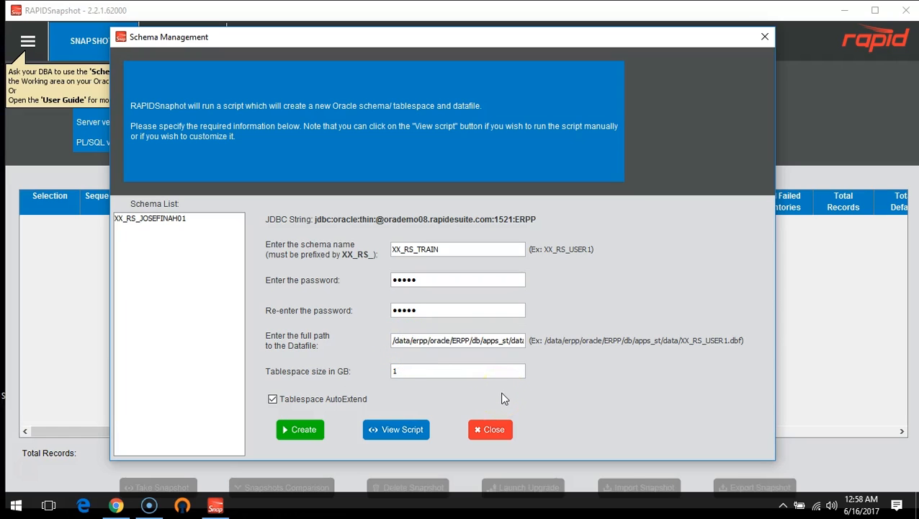
key(Right)
key(Right)
key(Right)
key(Right)
key(Right)
key(Right)
key(Right)
key(Right)
key(Right)
key(Right)
key(Right)
key(Right)
key(Right)
key(Right)
key(Right)
key(Right)
key(Right)
key(Right)
key(Right)
key(Right)
key(Right)
key(Right)
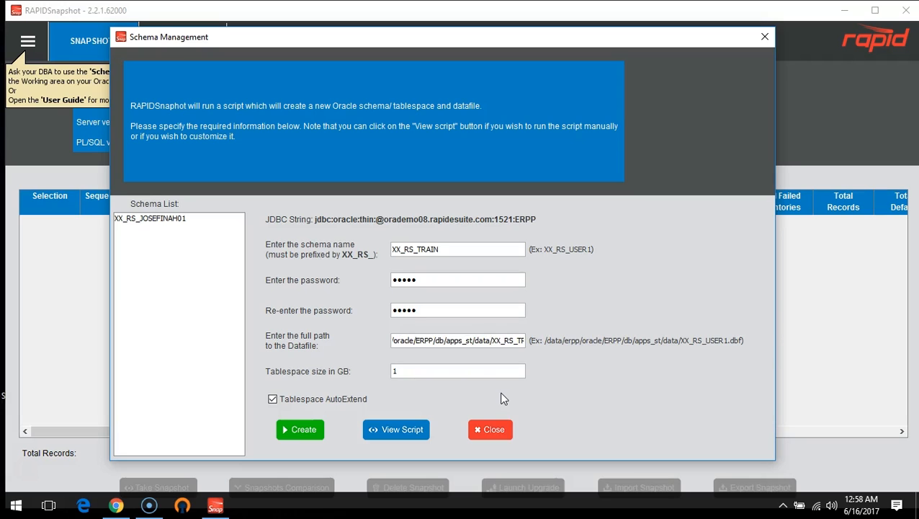
key(Right)
key(Right)
key(Right)
key(Right)
key(Right)
key(Right)
key(Right)
key(Right)
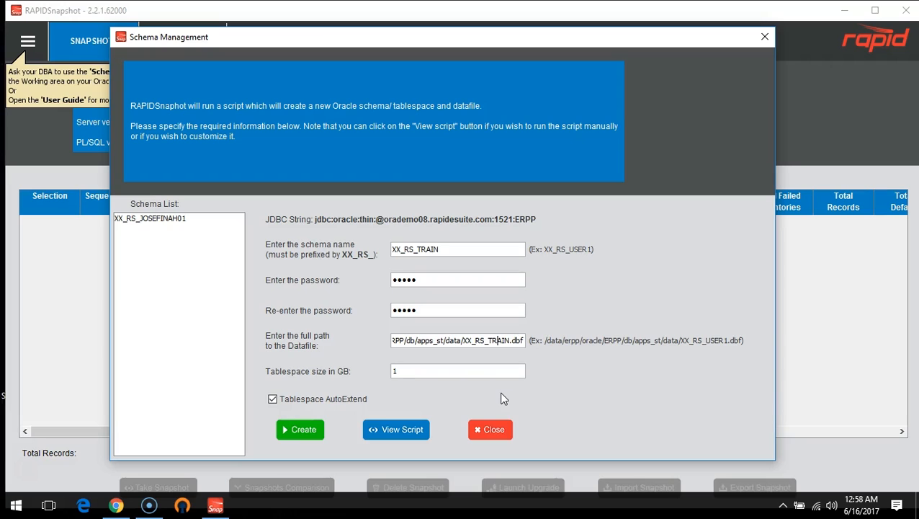
key(Right)
key(Right)
key(Right)
key(Right)
key(Right)
key(Right)
Step: Create the XX_RS_TRAIN schema and acknowledge the new connection message
click(302, 432)
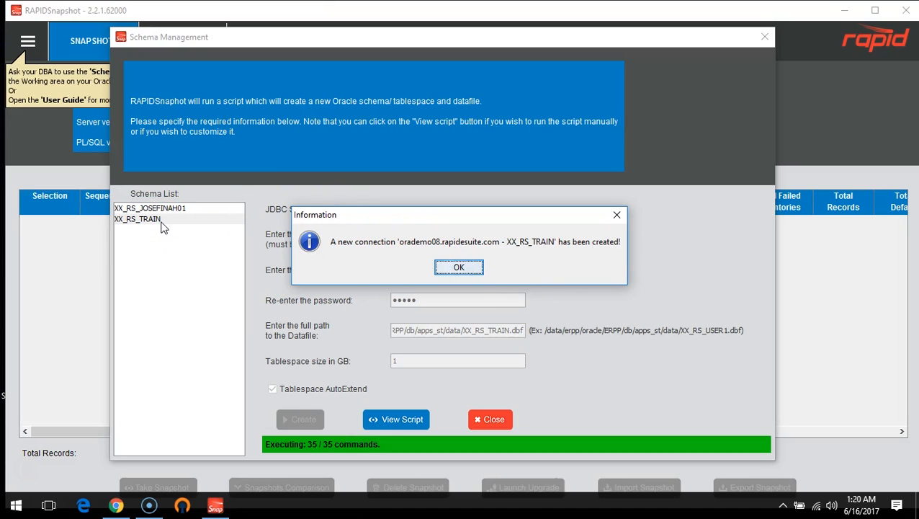
click(459, 269)
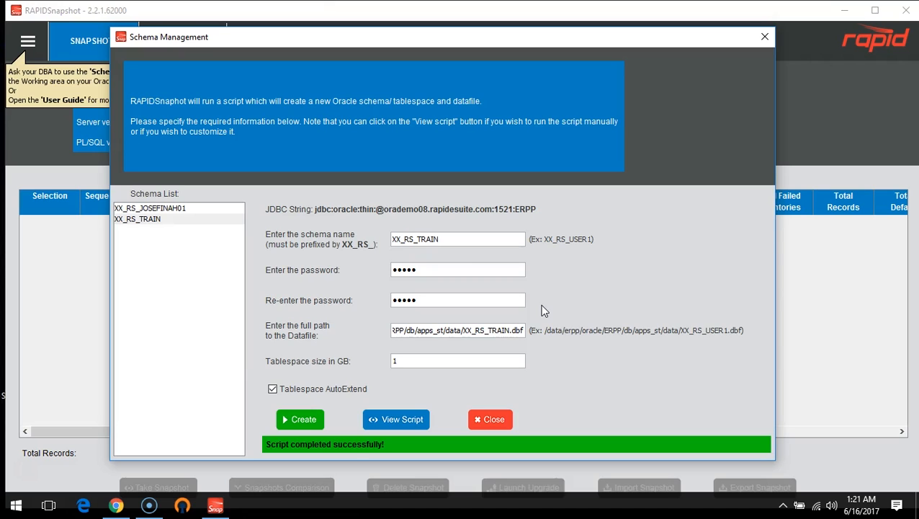
Step: View the generated schema creation script and close it again
click(395, 421)
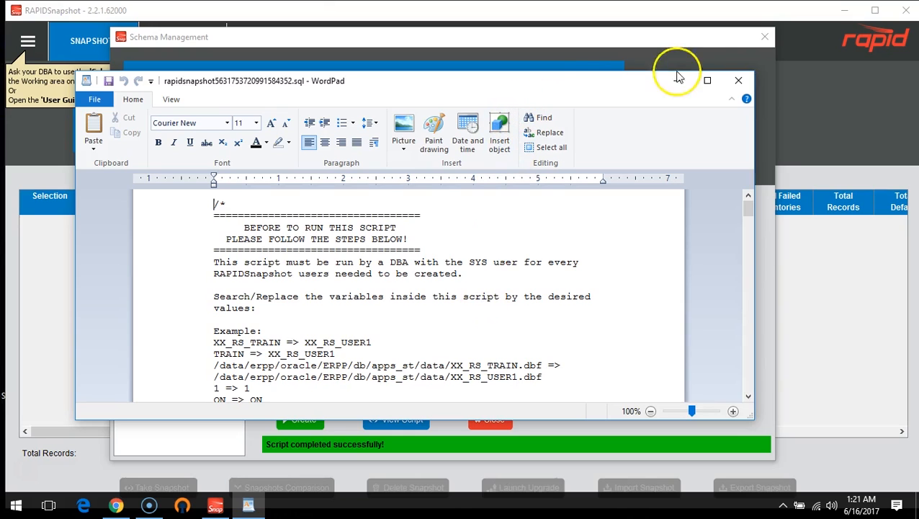
click(738, 84)
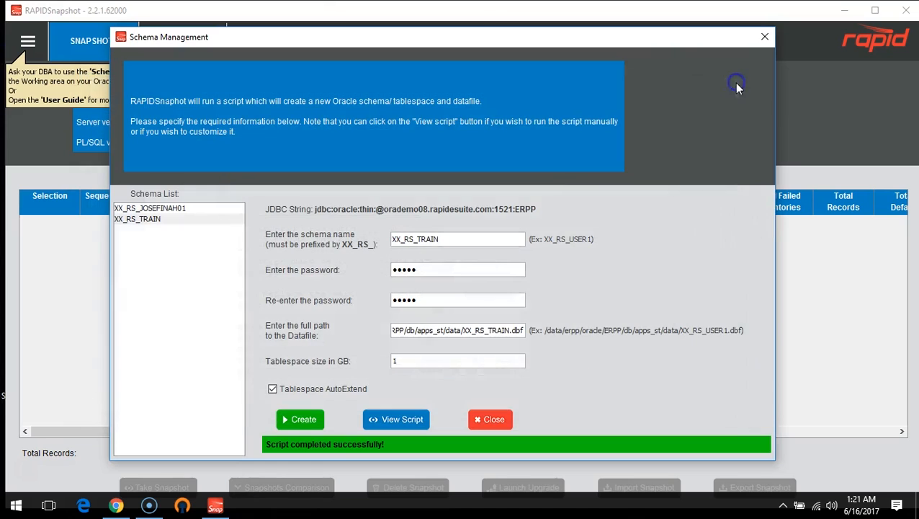